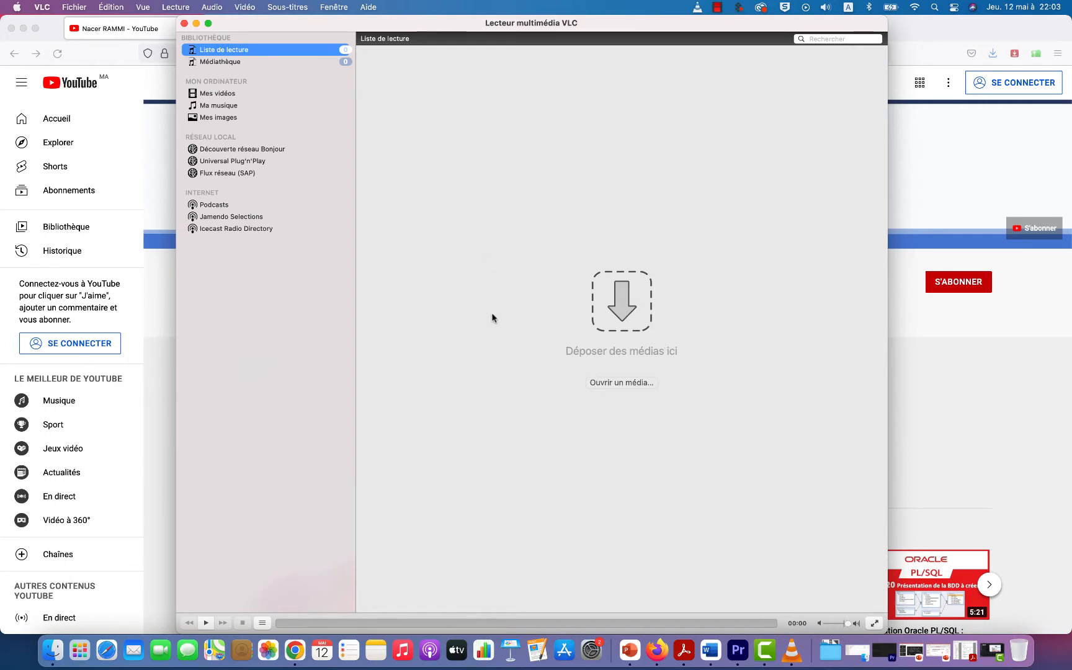
# Load the video "36- Les unités de mesure de masses.mp4" as the source for a Convert / Stream job
pyautogui.click(75, 7)
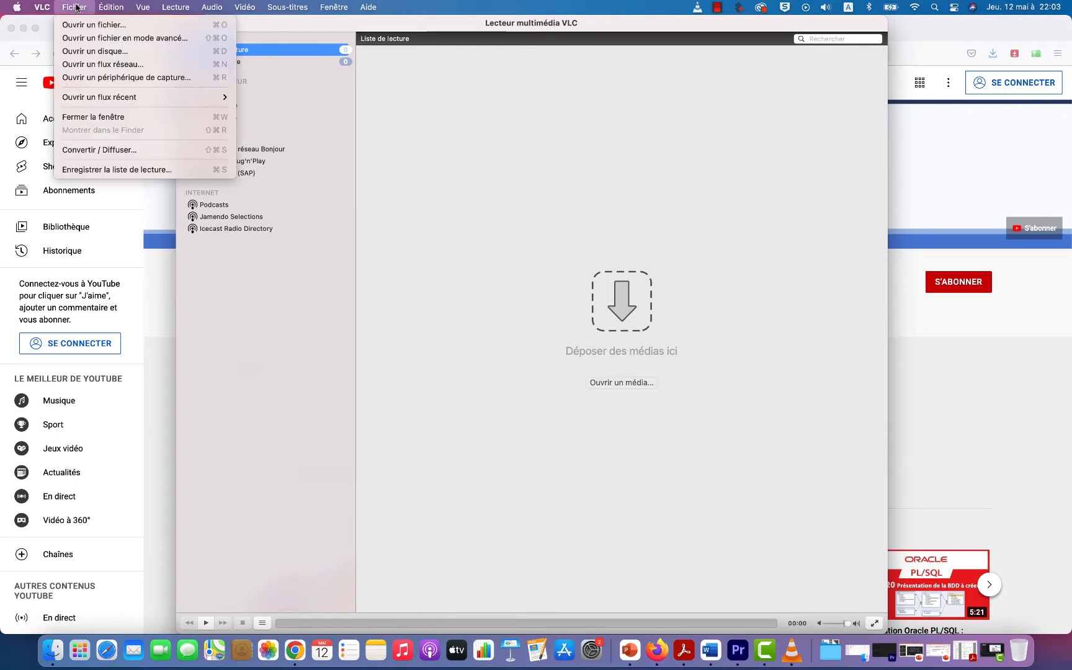
pyautogui.click(92, 152)
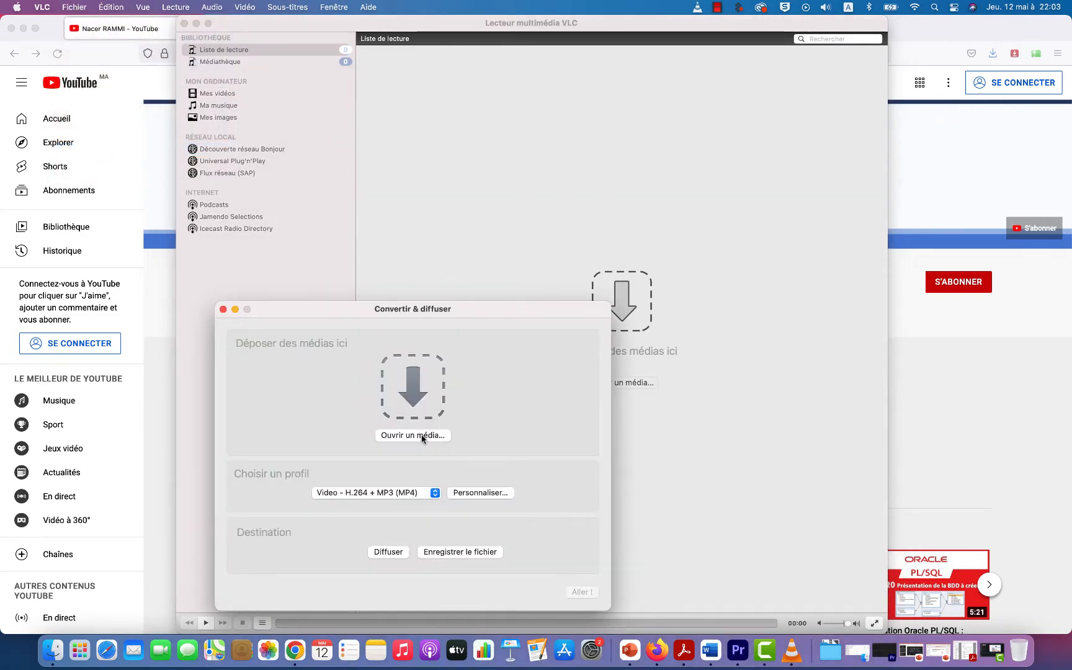
pyautogui.click(419, 436)
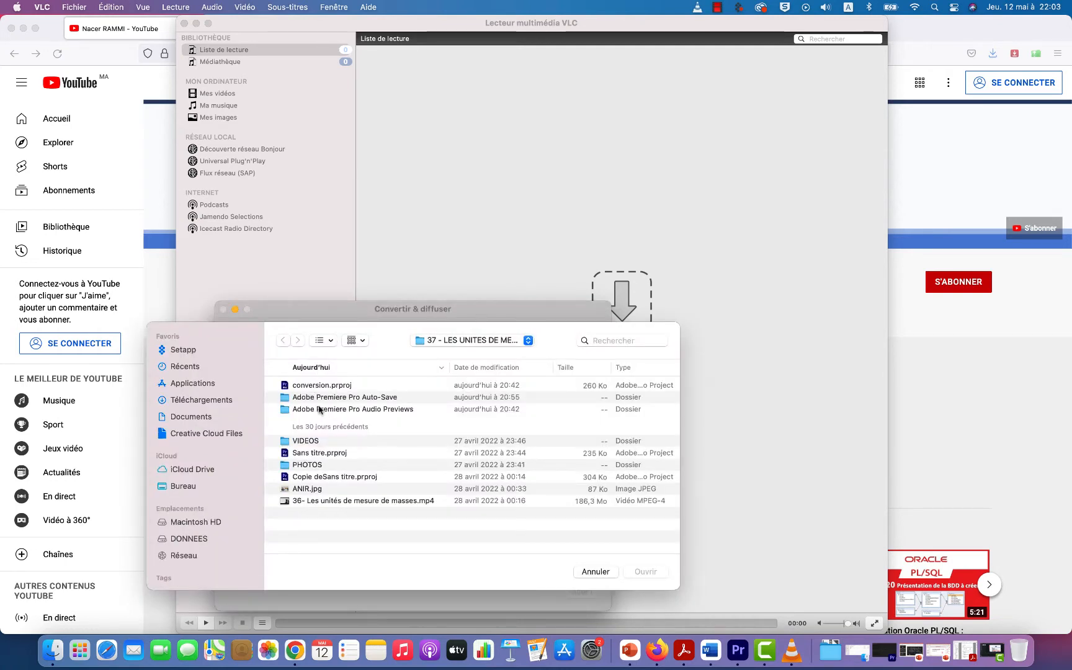
pyautogui.click(363, 501)
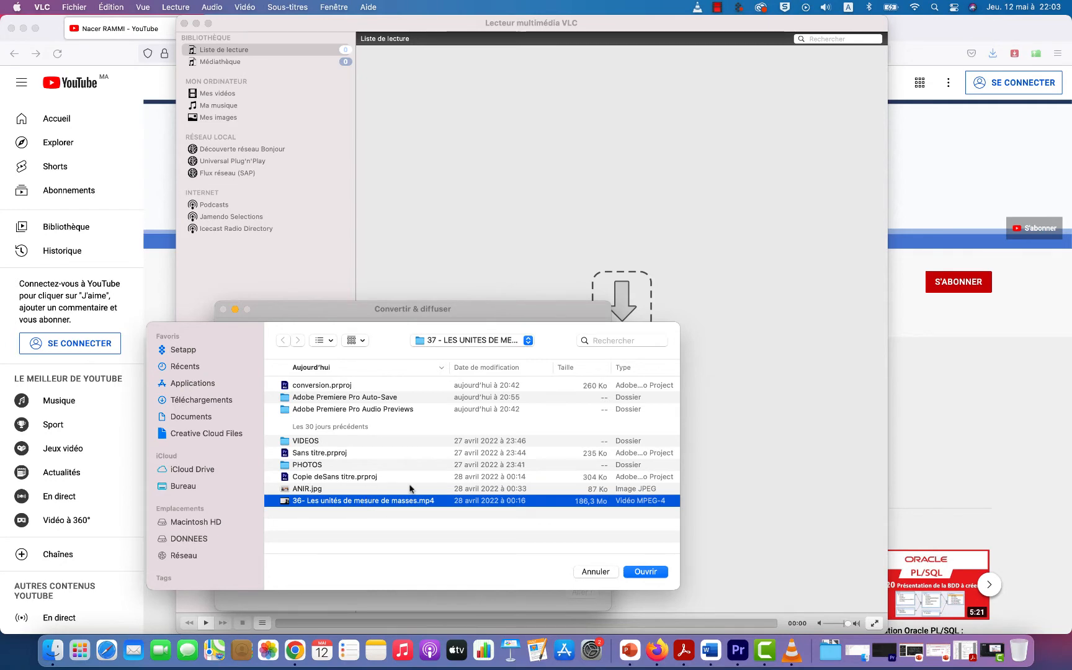
pyautogui.click(649, 573)
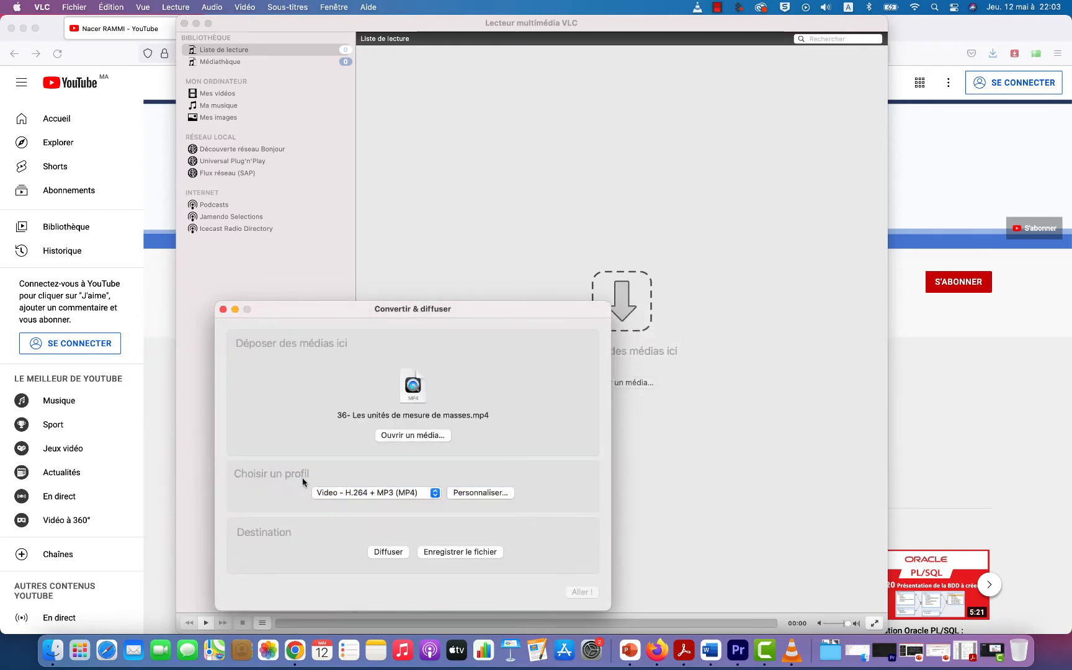
pyautogui.click(436, 493)
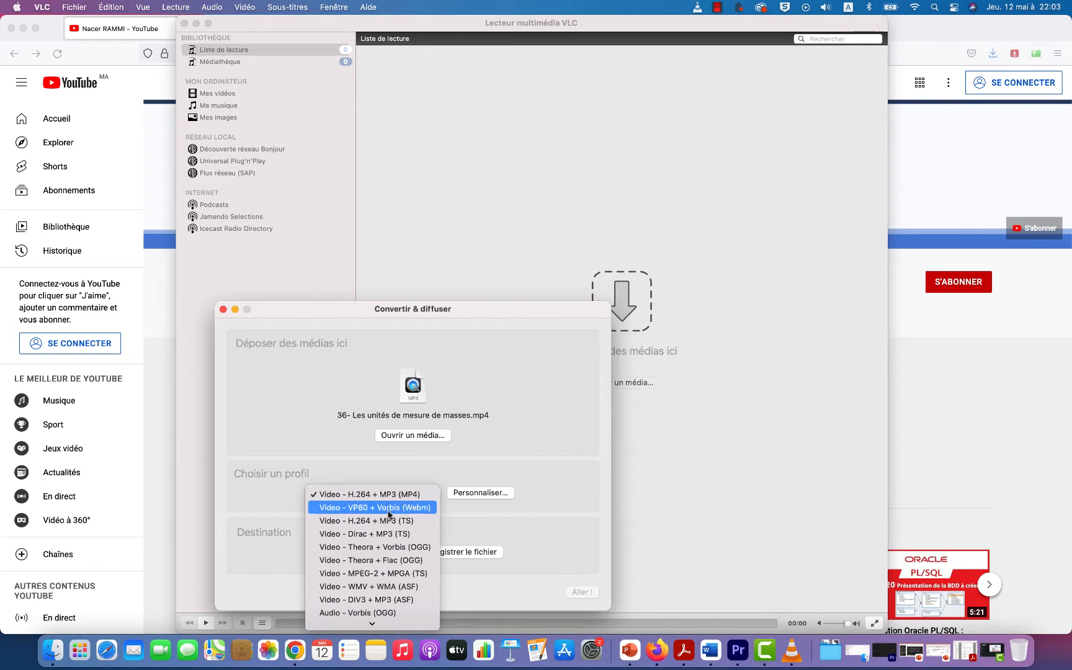
pyautogui.scroll(-3, 379, 550)
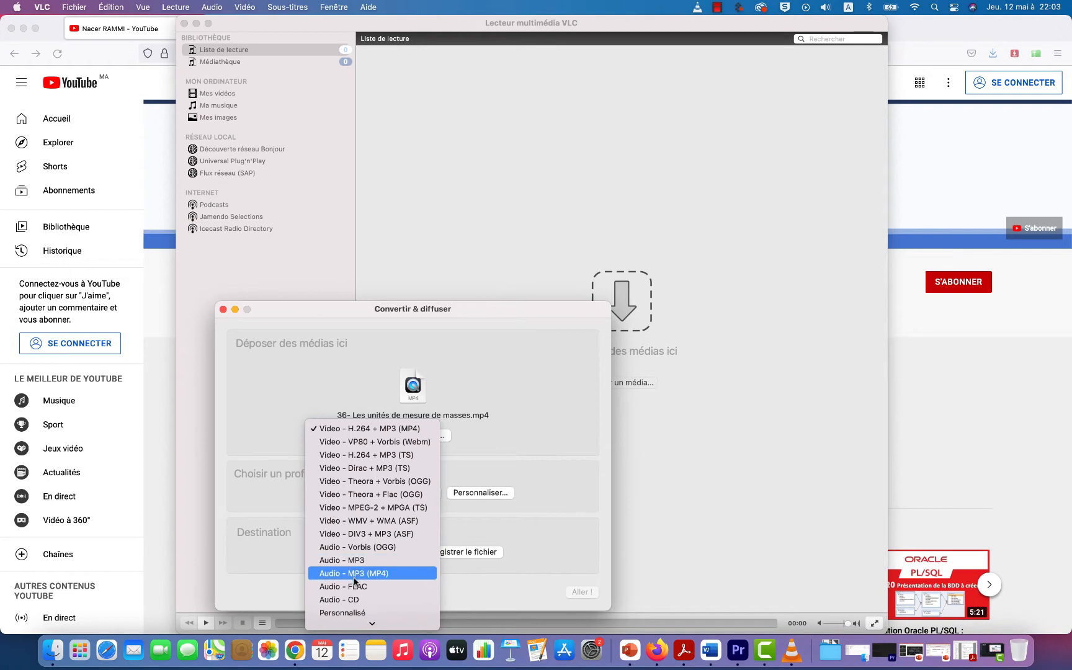
pyautogui.click(527, 480)
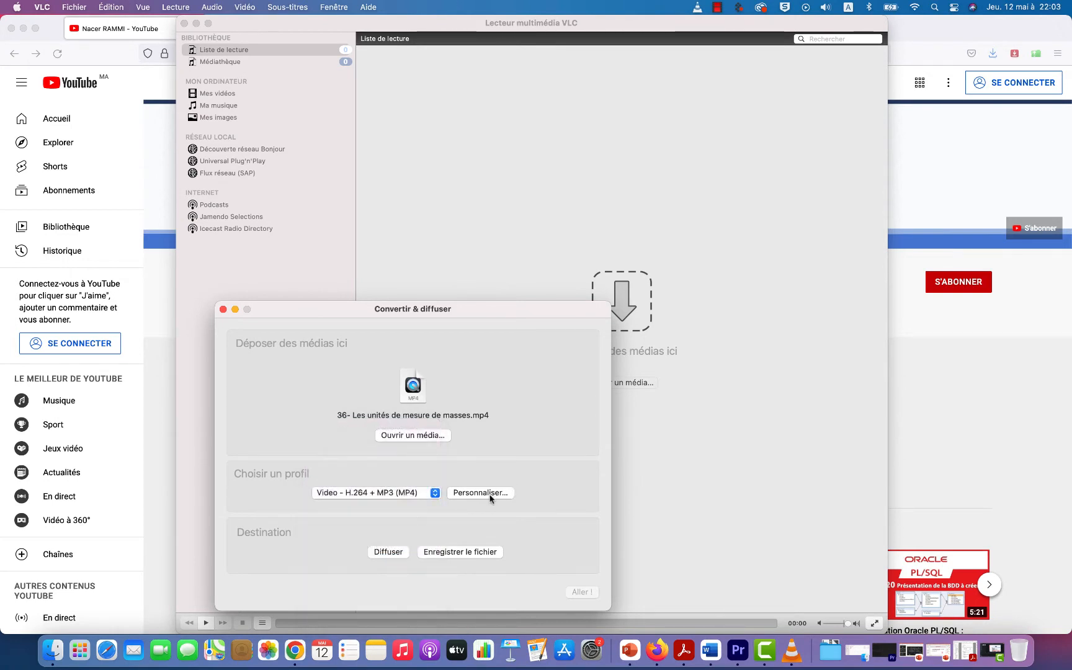
# Customize the conversion profile with AVI encapsulation and the WAV audio codec, and apply it
pyautogui.click(489, 496)
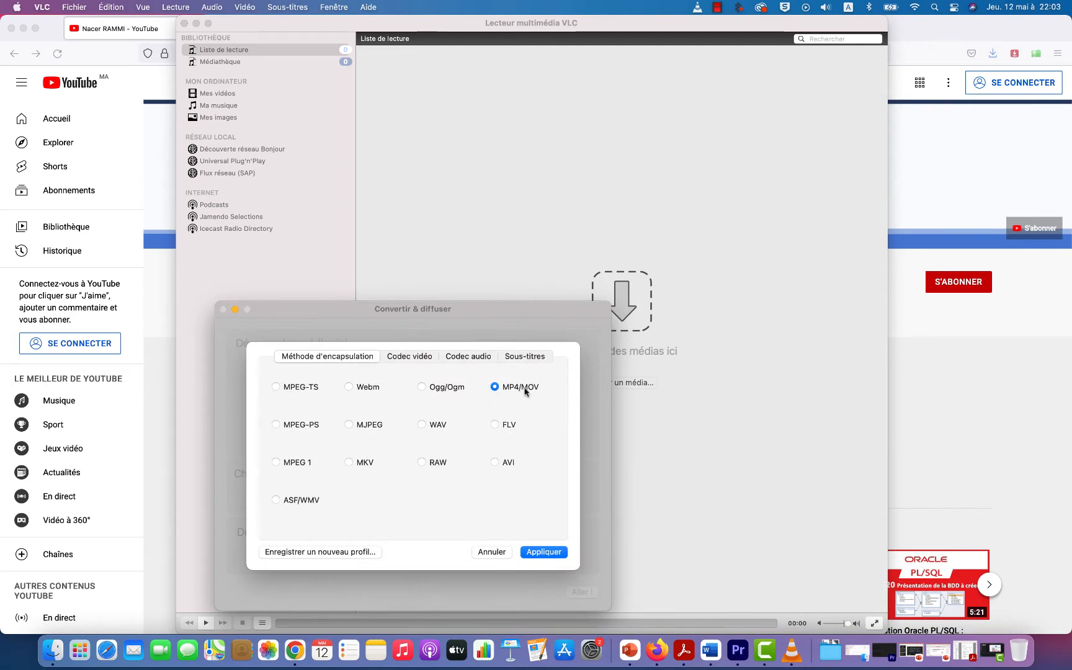
pyautogui.click(494, 462)
pyautogui.click(409, 358)
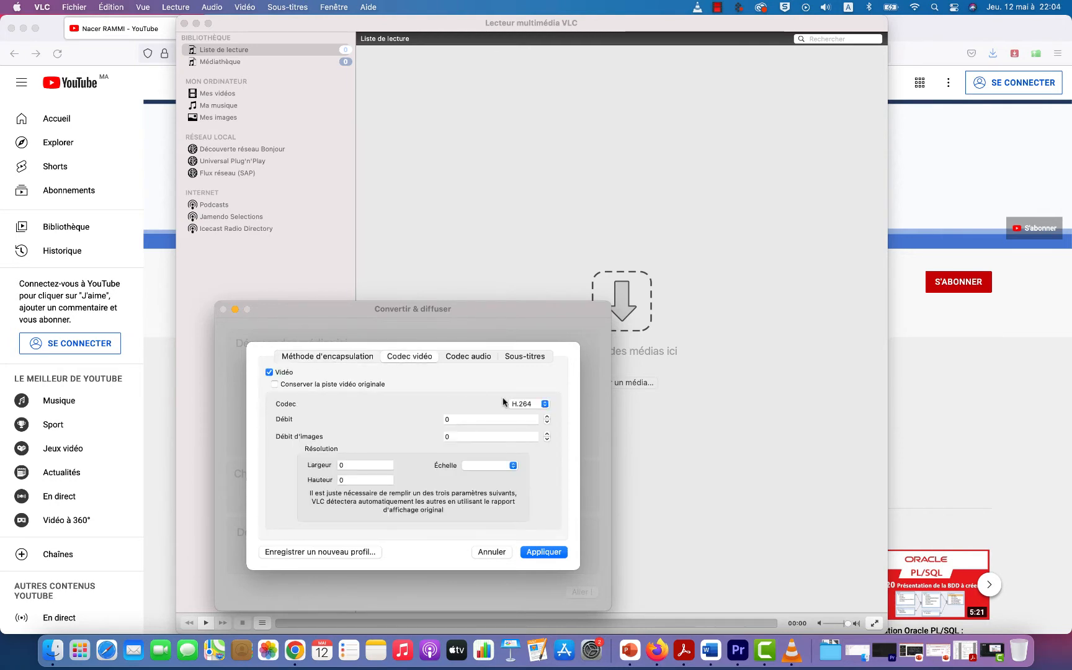
pyautogui.click(478, 358)
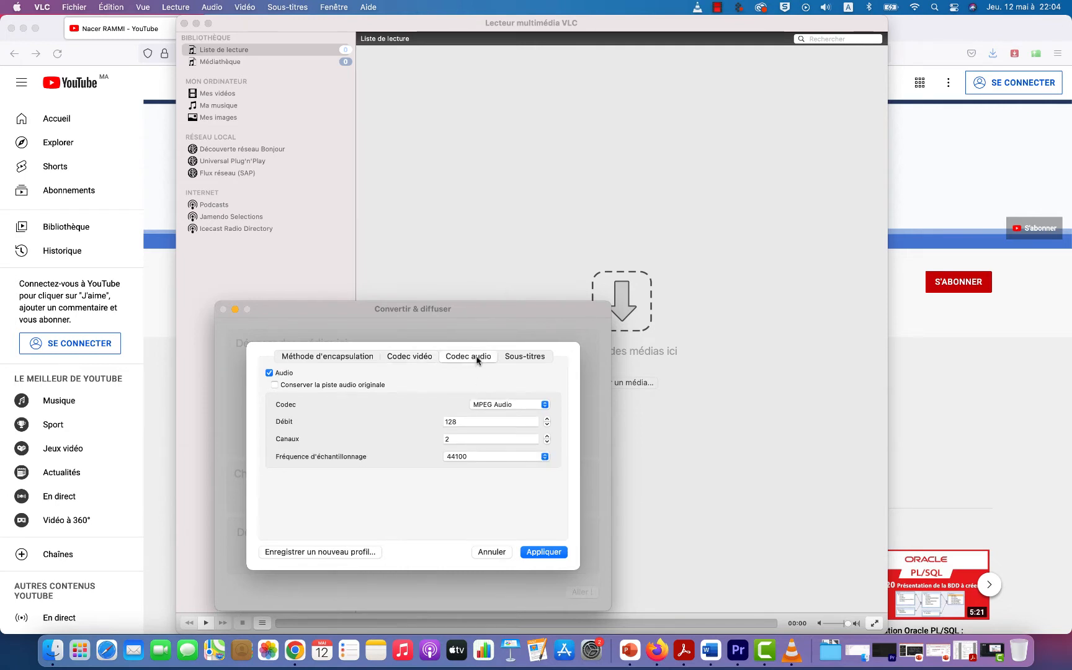
pyautogui.click(544, 404)
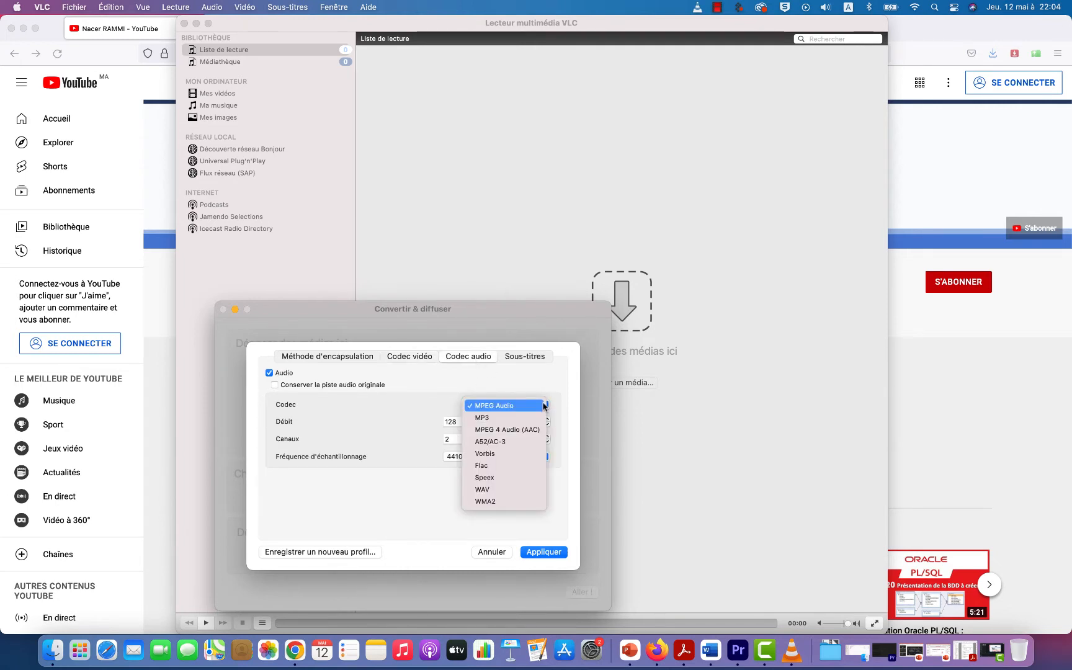
pyautogui.click(494, 488)
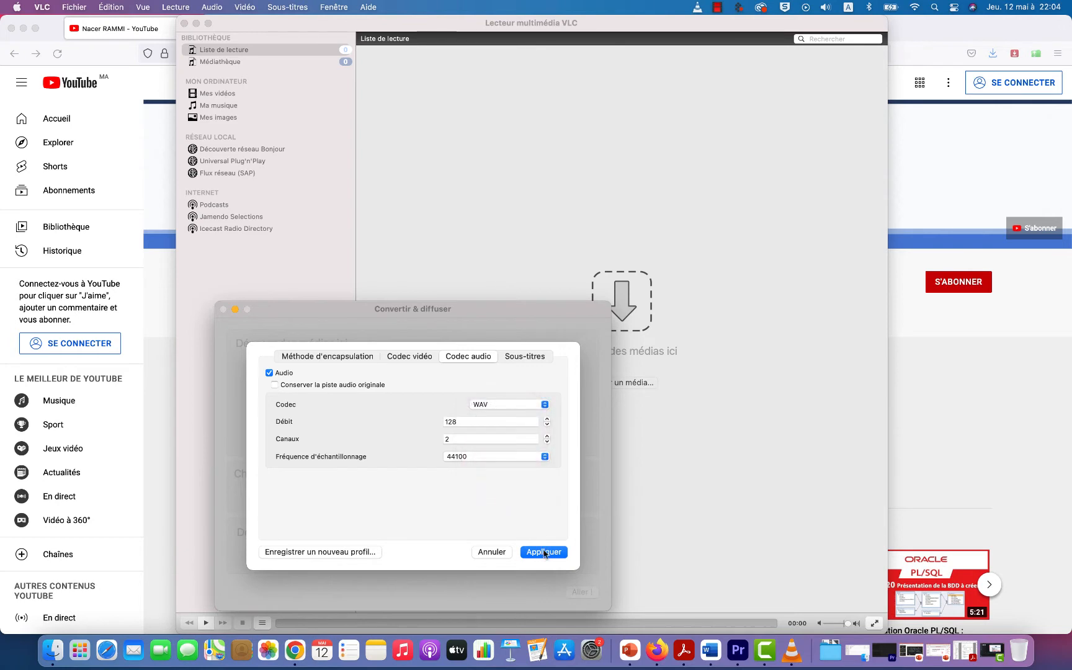
pyautogui.click(543, 552)
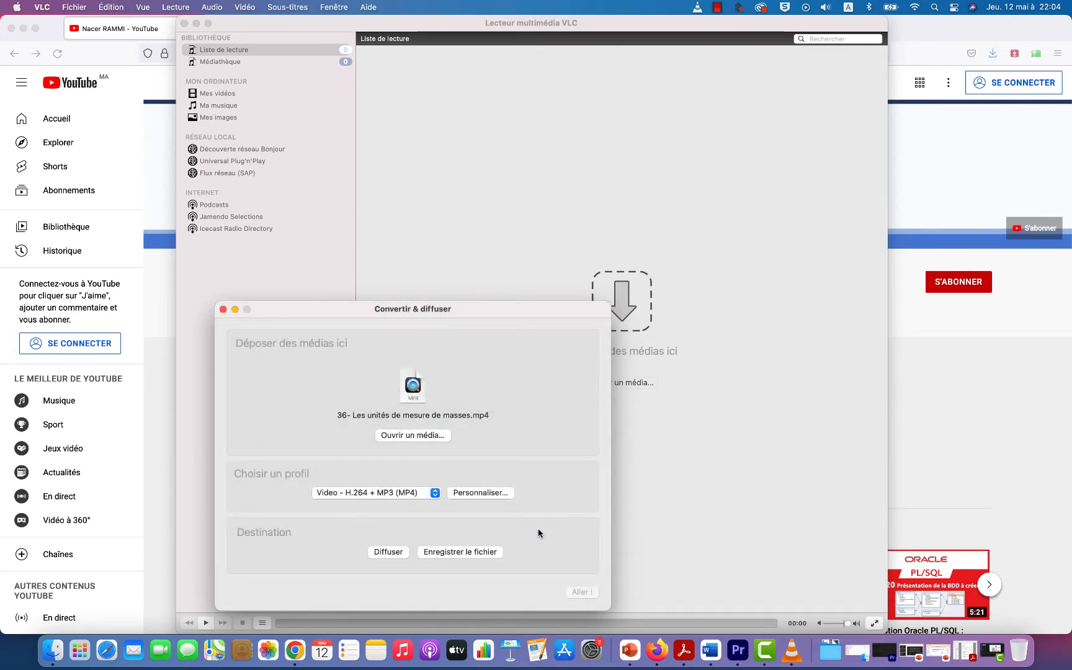
# Set the output file to "VIDEO CONVERTIE.AVI" in the source video's folder and start the conversion
pyautogui.click(456, 553)
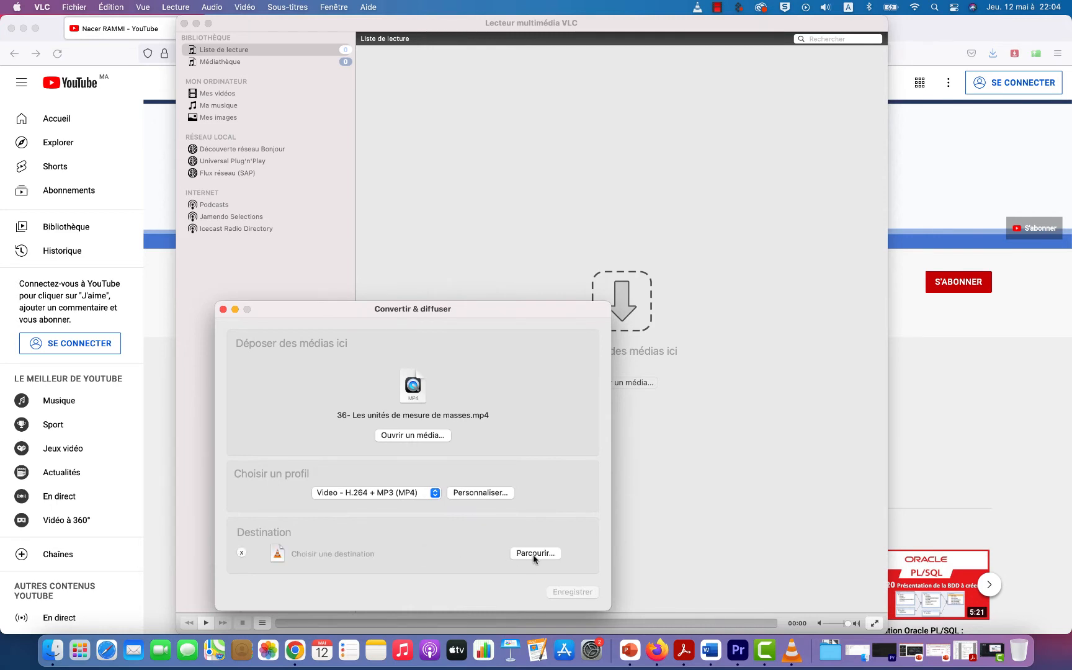
pyautogui.click(533, 554)
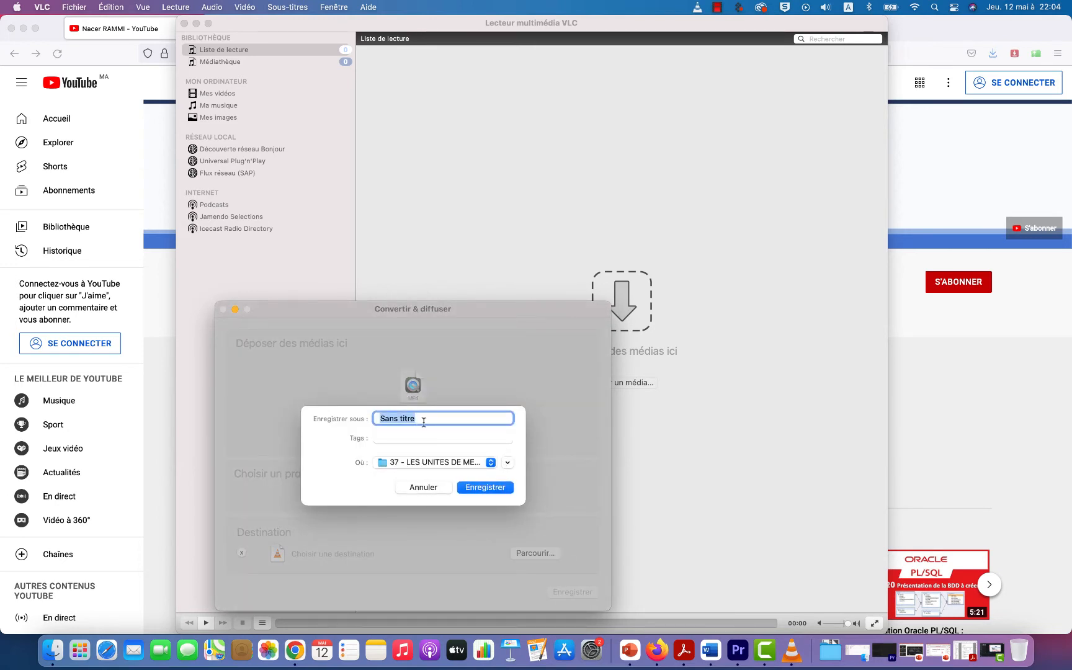
pyautogui.write('VIDEO CONVERTIE.AVI')
pyautogui.click(475, 489)
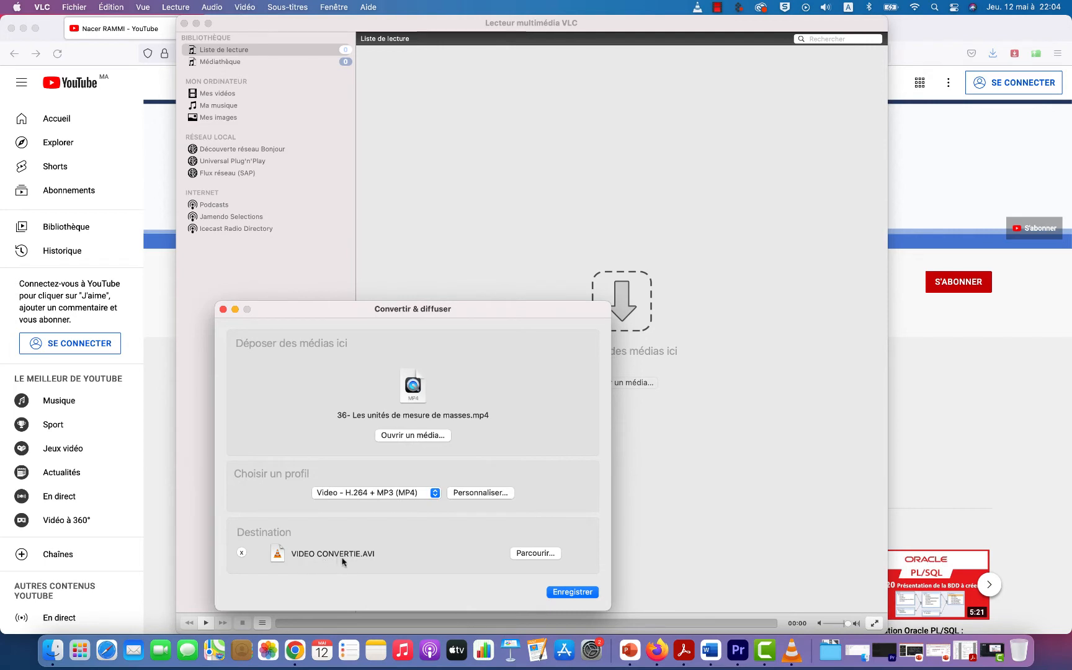
pyautogui.click(584, 593)
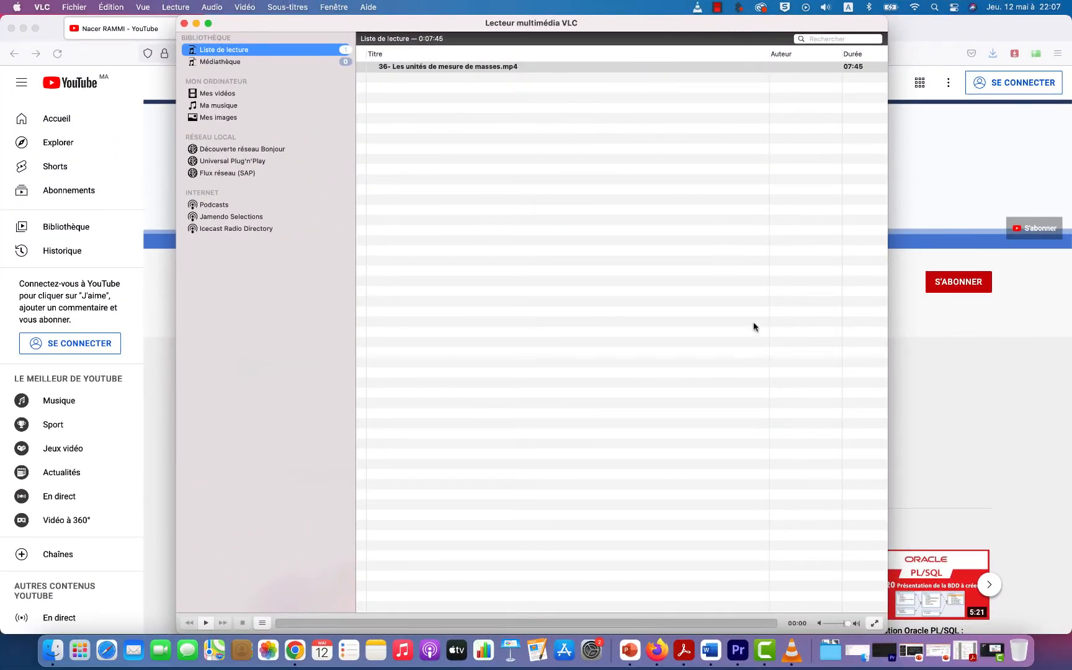
# Switch to Finder and preview the converted file "VIDEO CONVERTIE.AVI" with Quick Look
pyautogui.click(857, 650)
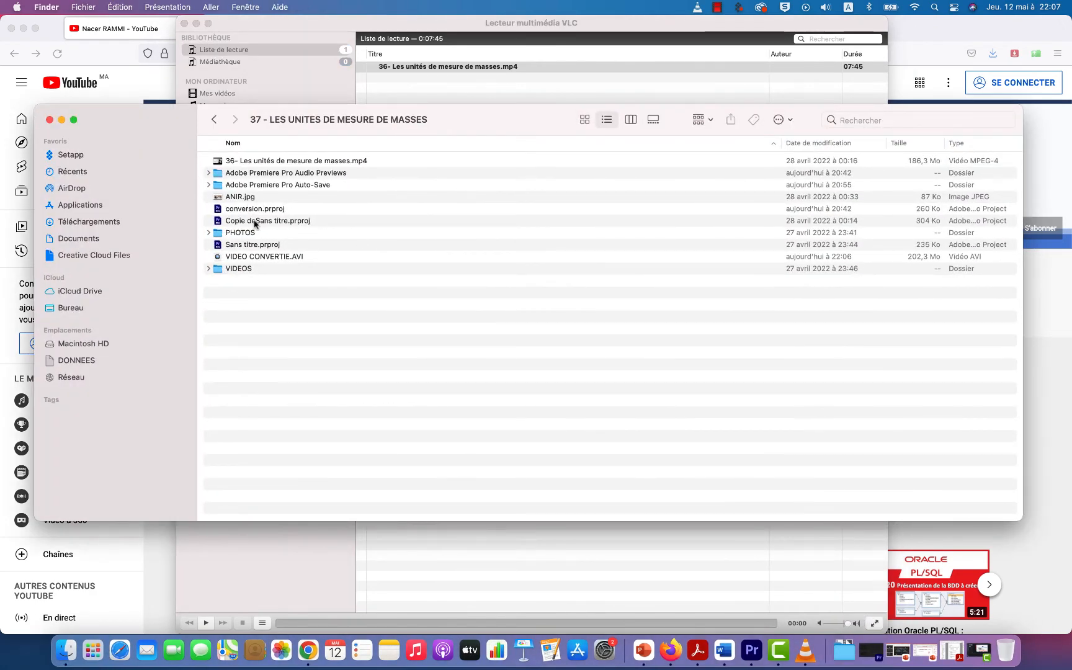
pyautogui.click(272, 256)
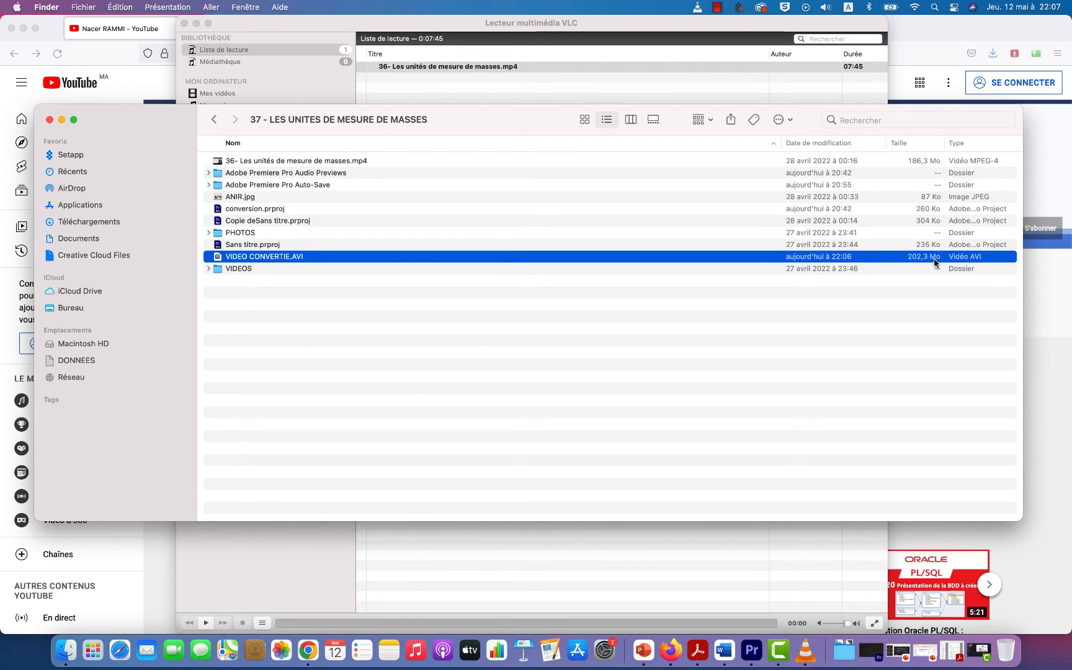
pyautogui.press('space')
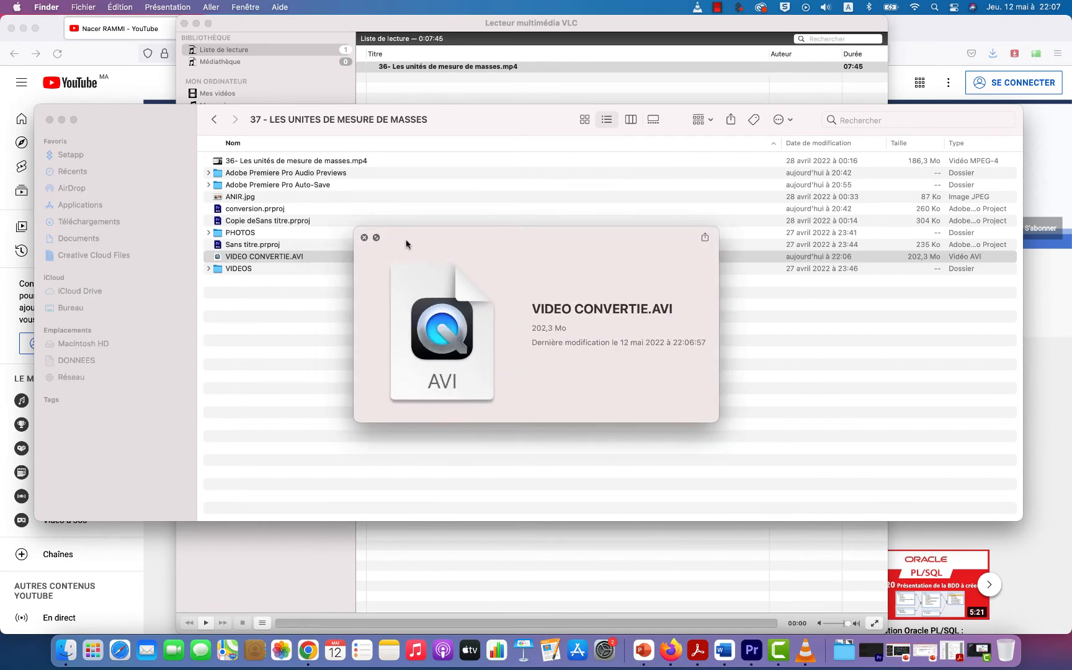
pyautogui.click(364, 236)
# Open "VIDEO CONVERTIE.AVI" with VLC to check its playback, and stop it
pyautogui.rightClick(273, 256)
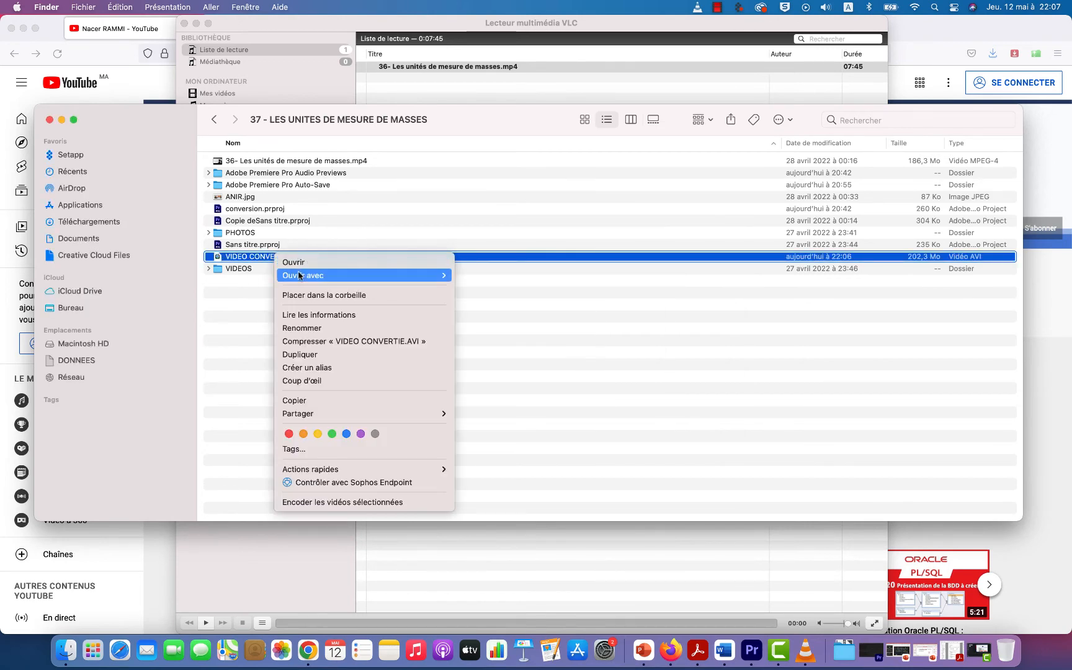
pyautogui.moveTo(299, 275)
pyautogui.click(488, 442)
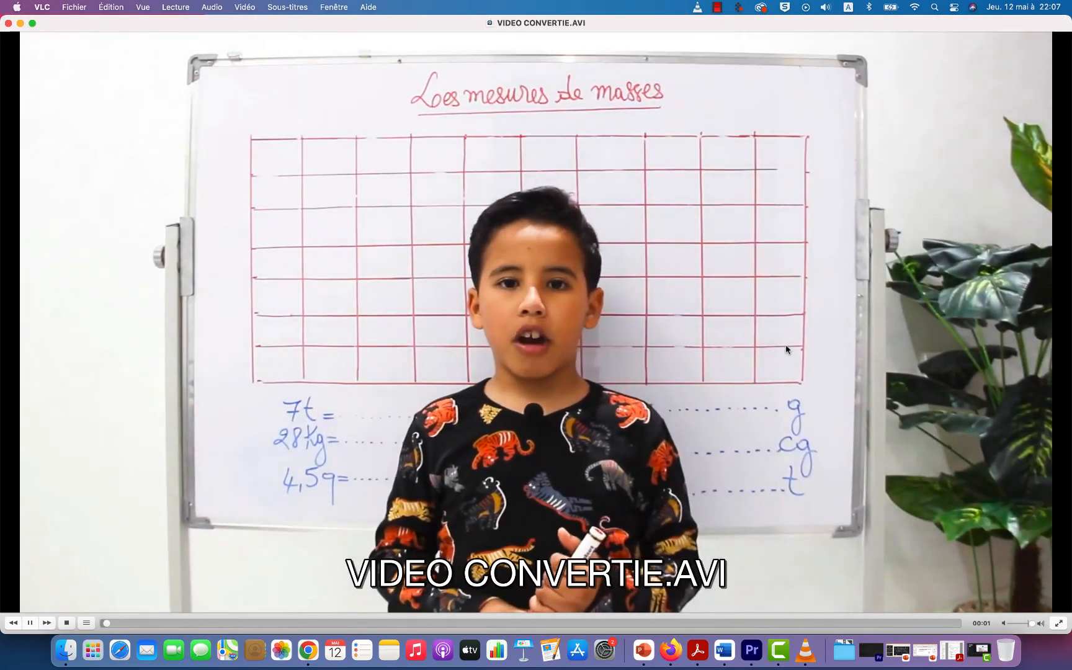
pyautogui.click(67, 622)
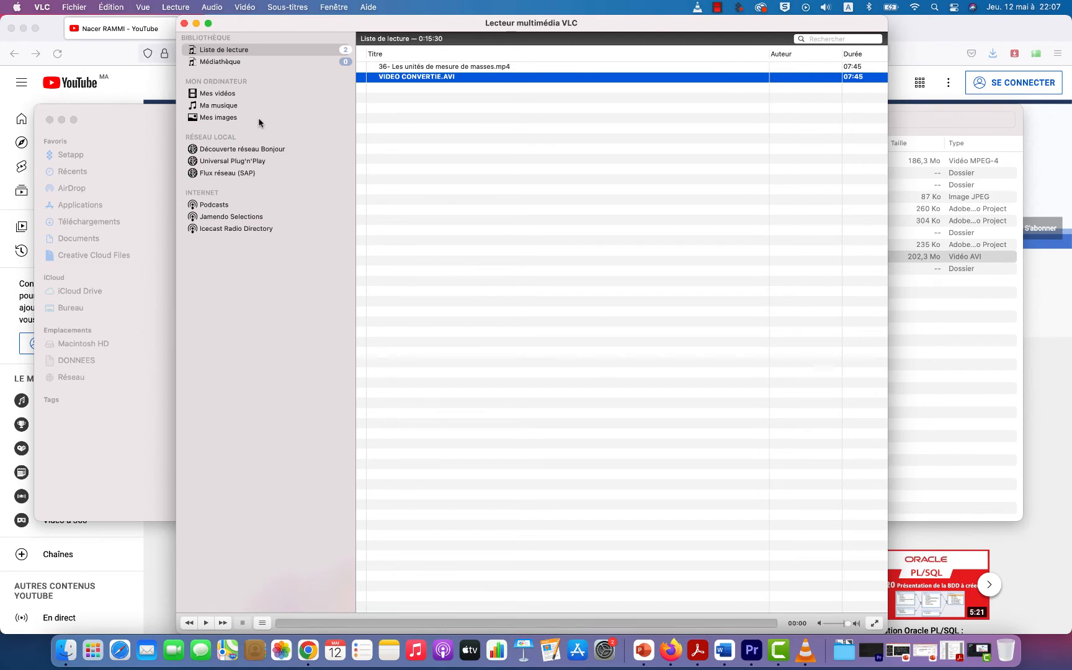
# Load "36- Les unités de mesure de masses.mp4" into a new Convert / Stream job with the "Audio - MP3" profile
pyautogui.click(79, 8)
pyautogui.click(104, 149)
pyautogui.click(421, 437)
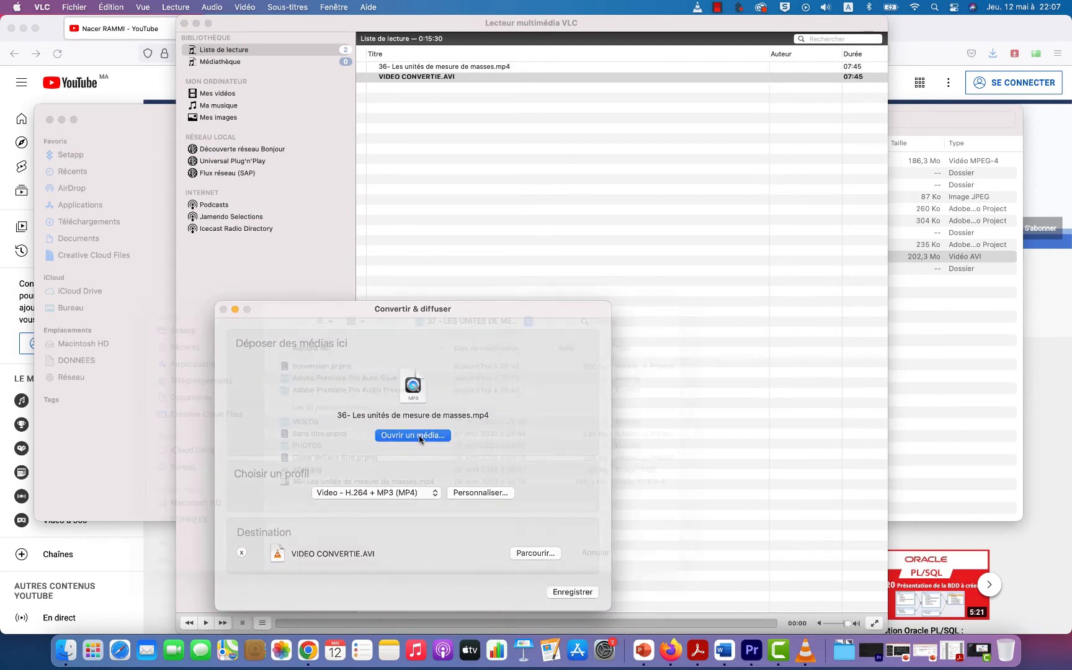
pyautogui.click(366, 512)
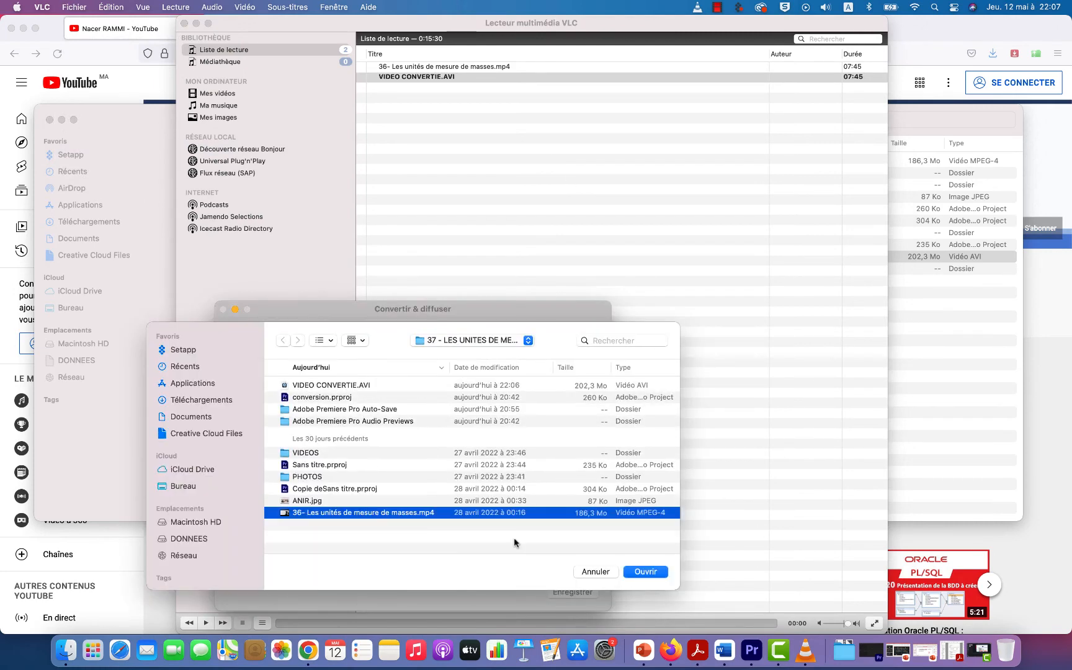
pyautogui.click(648, 573)
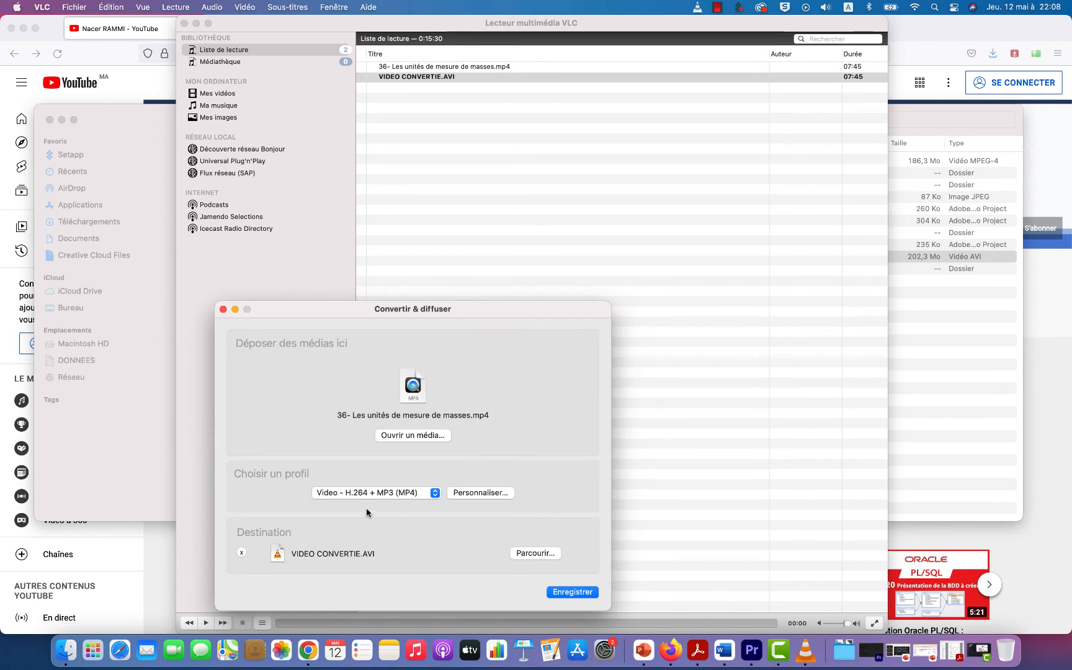
pyautogui.click(435, 492)
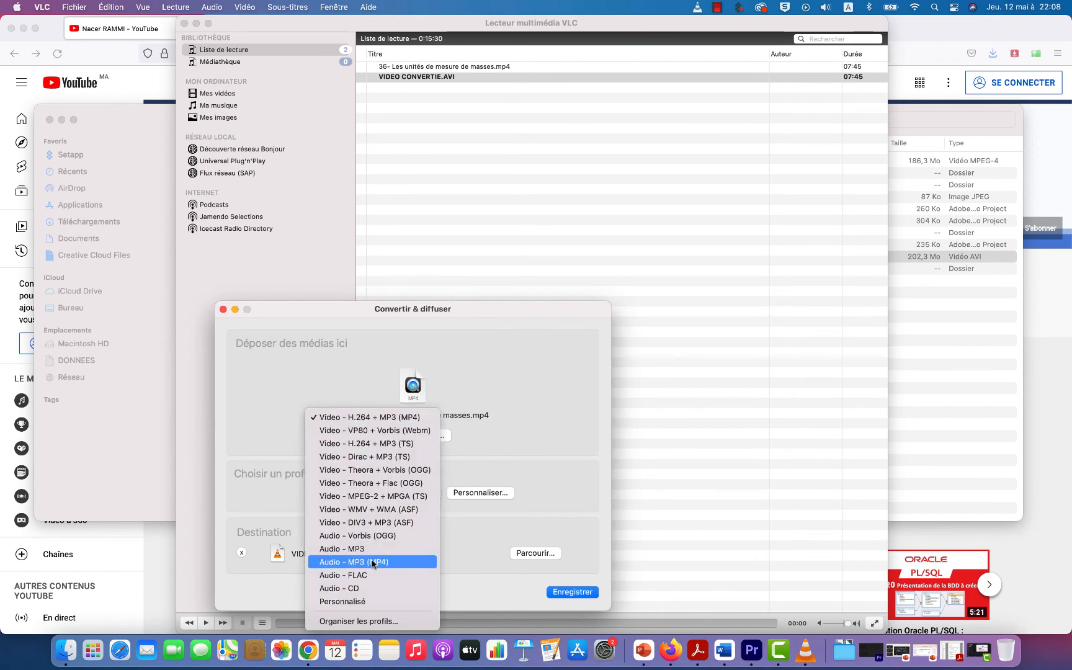
pyautogui.click(364, 549)
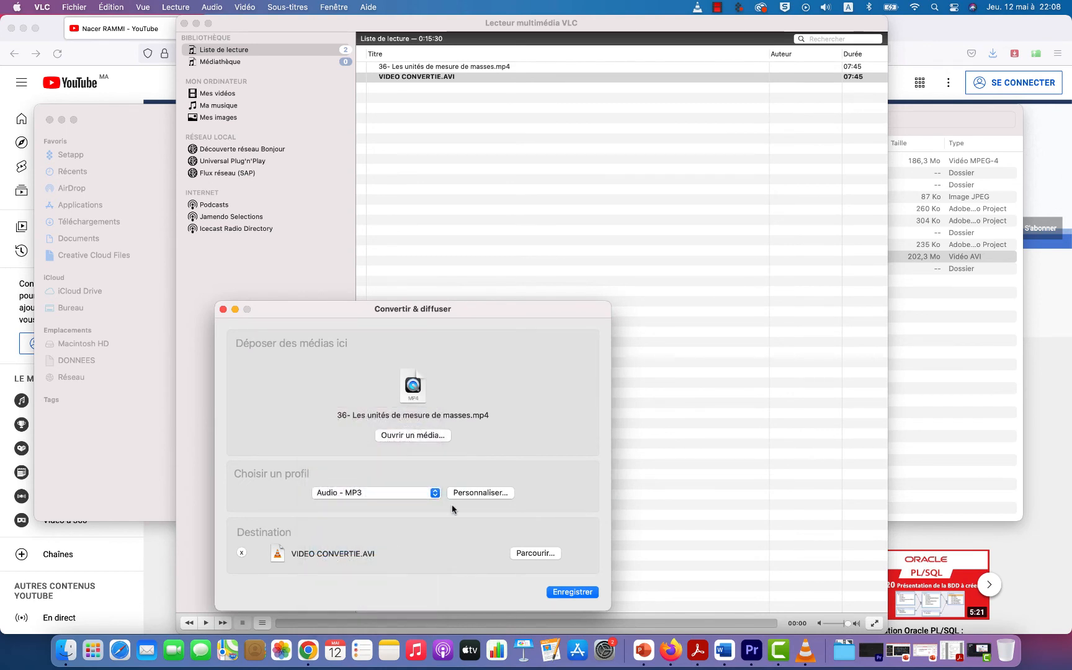
# Set the output file to "audio uniquement.mp3" in the source video's folder and start the conversion
pyautogui.click(534, 553)
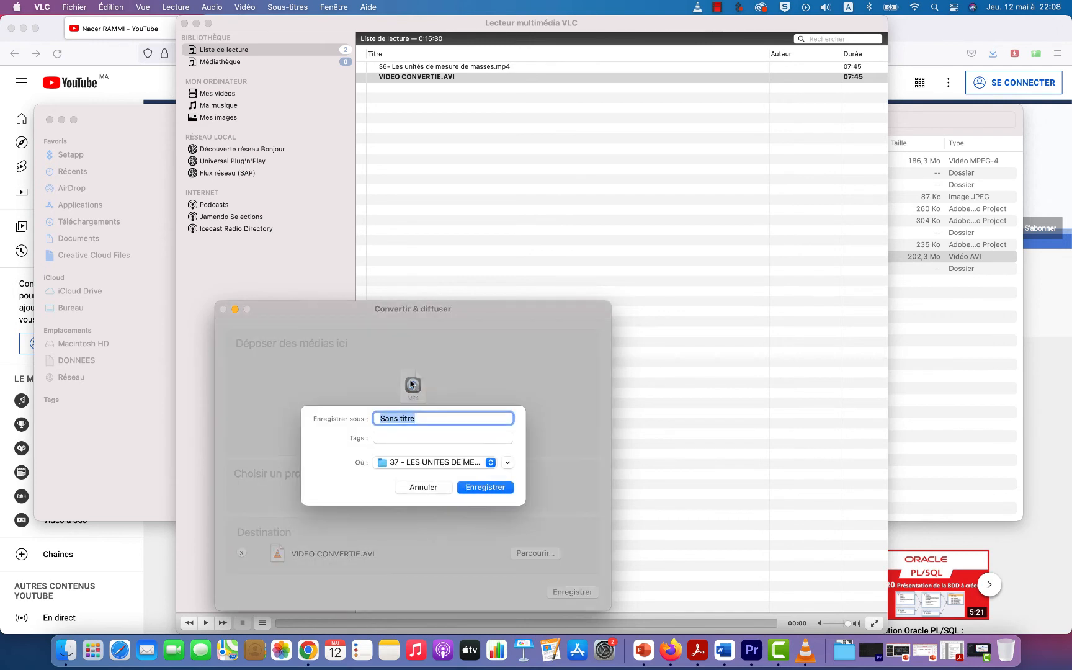
pyautogui.write('aud')
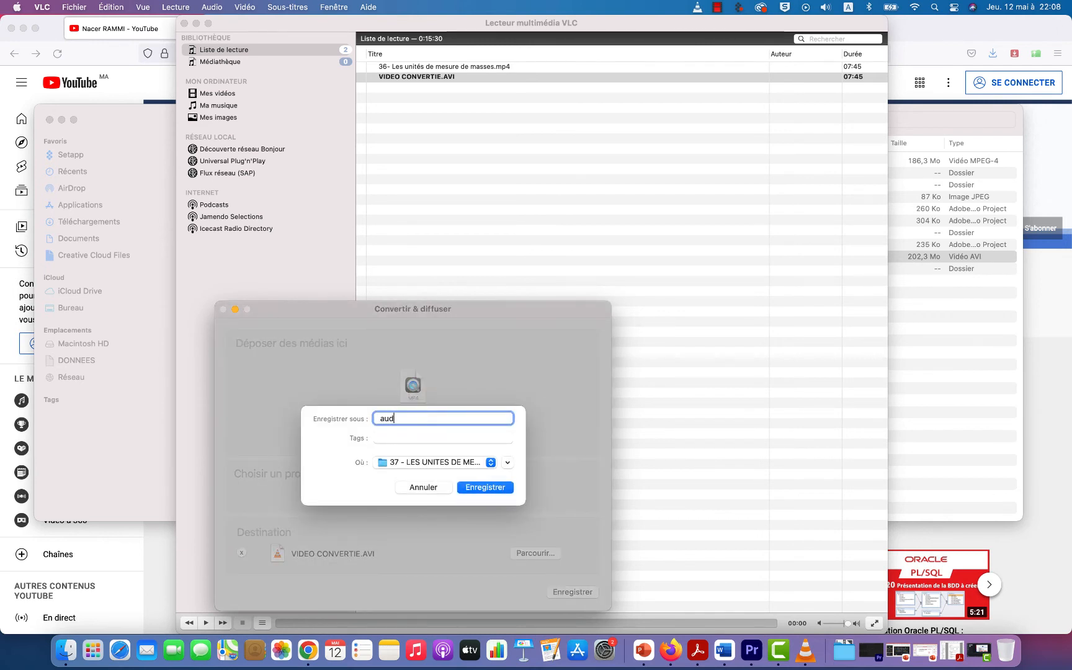
pyautogui.write('io uniquement.mp3')
pyautogui.click(482, 488)
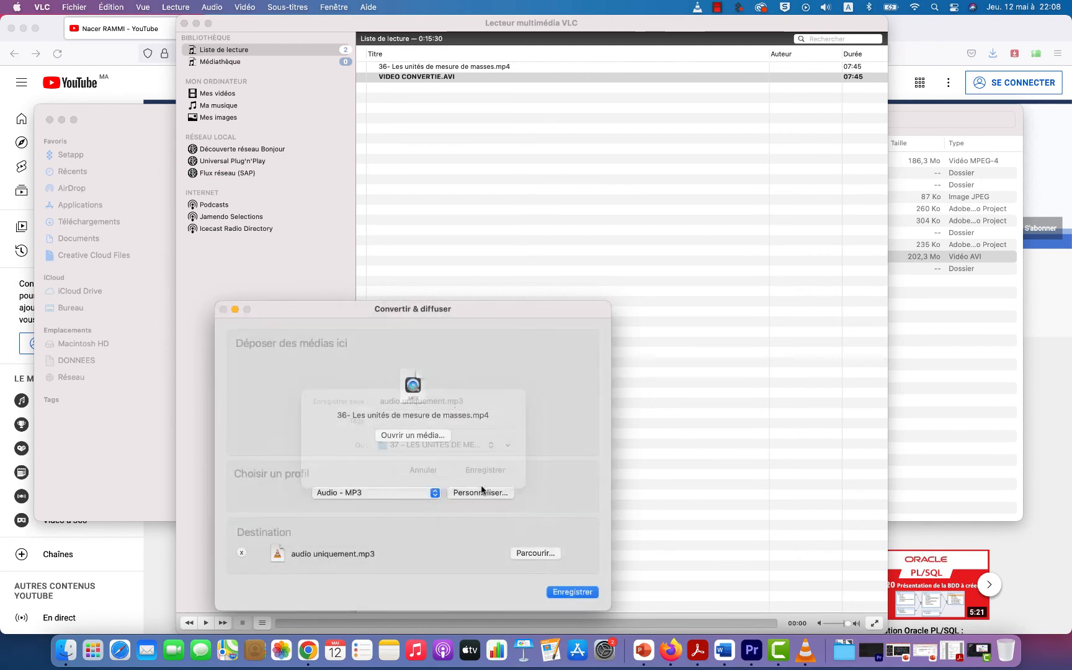
pyautogui.click(580, 596)
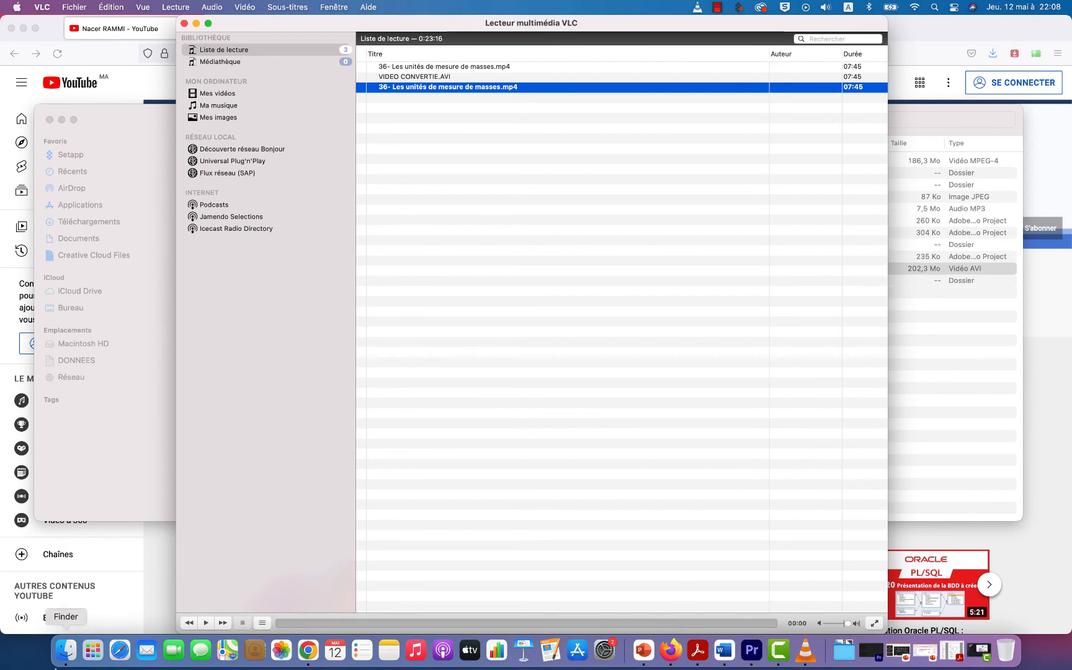
# Open "audio uniquement.mp3" from Finder with VLC to check its playback, and stop it
pyautogui.click(76, 650)
pyautogui.click(268, 334)
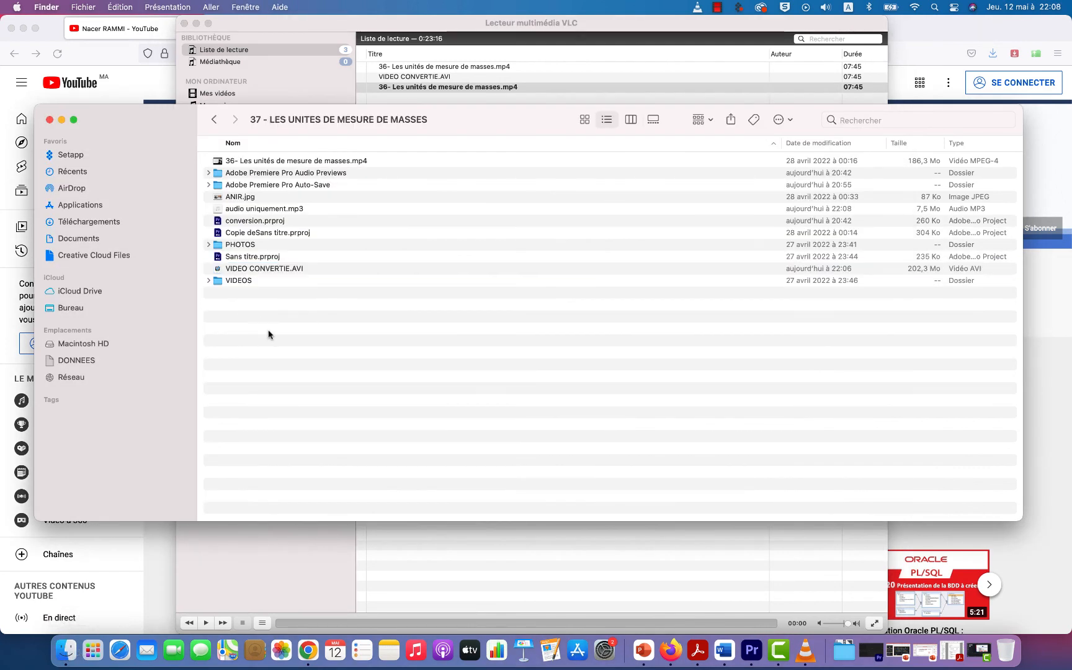
pyautogui.click(253, 211)
pyautogui.rightClick(253, 209)
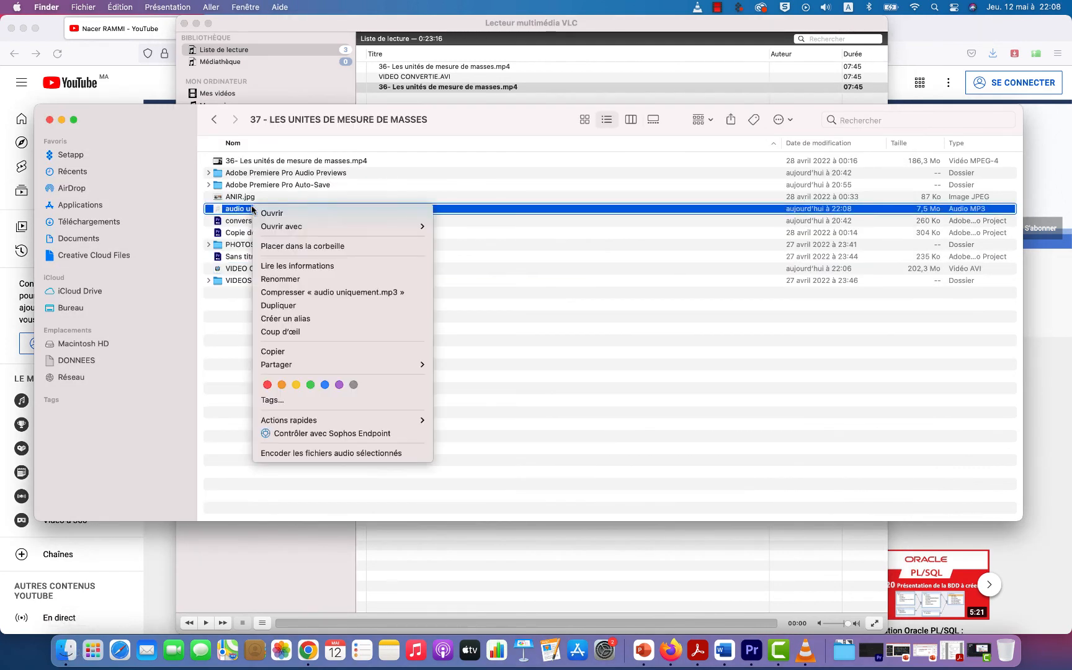
pyautogui.moveTo(286, 227)
pyautogui.click(462, 391)
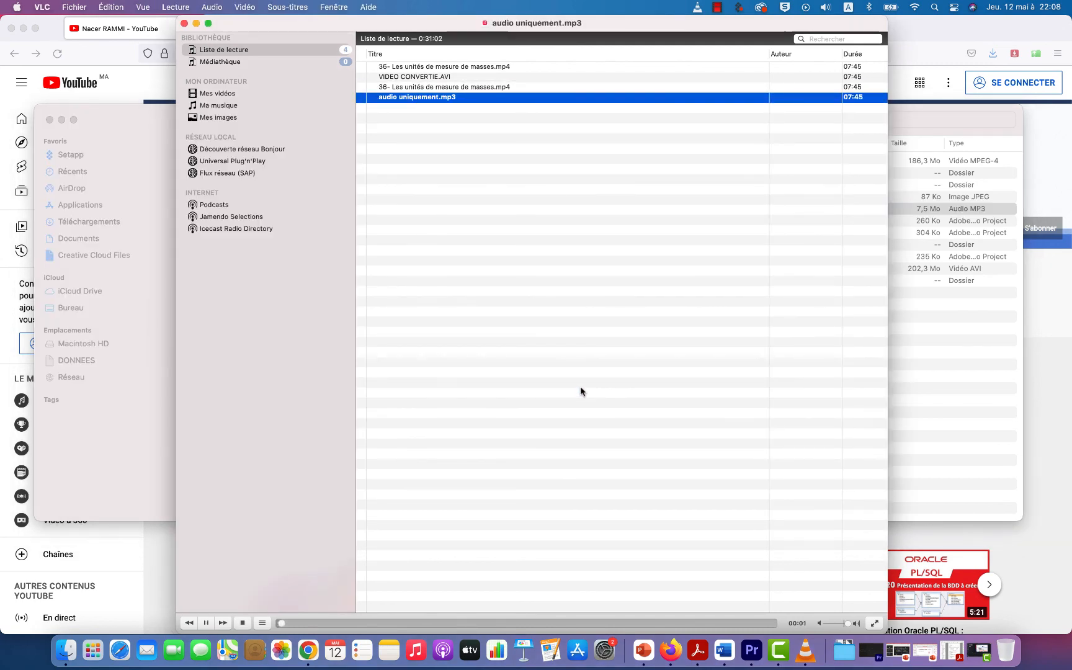
pyautogui.click(243, 622)
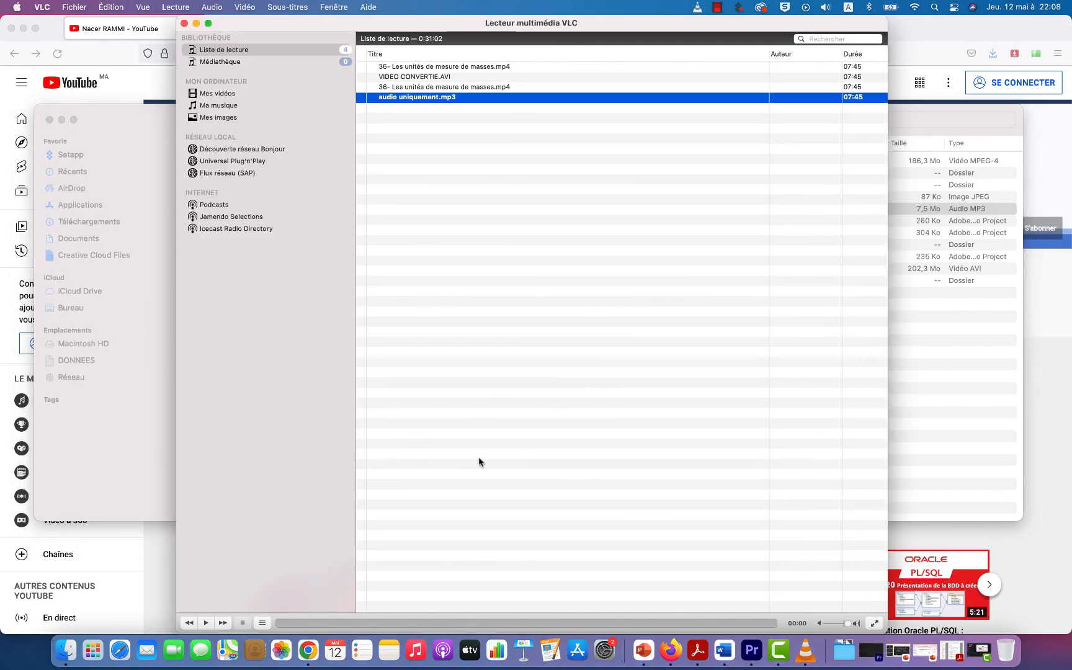